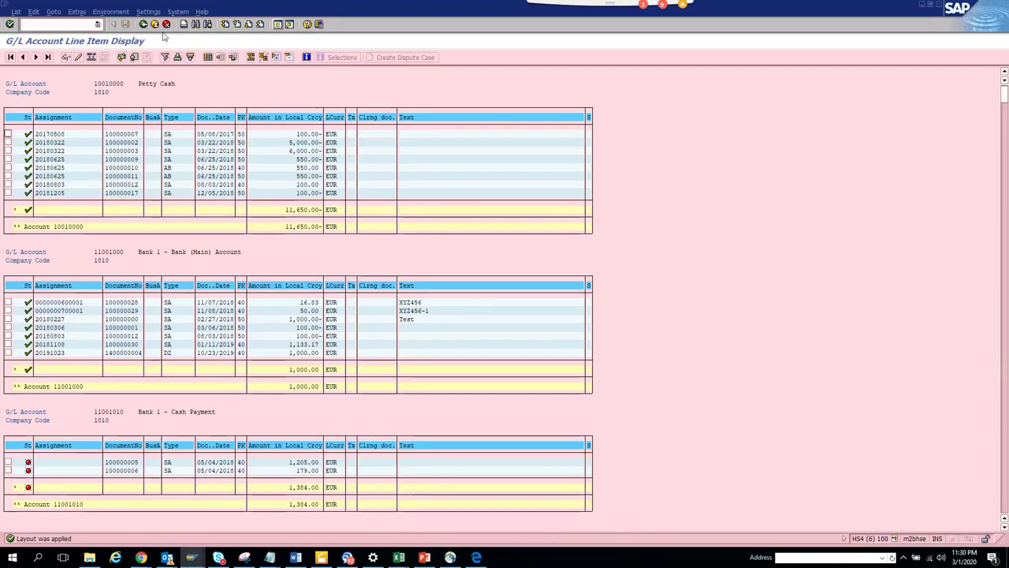
Step: Rerun FBL3N for company code 1010 and copy account number 11001010
left_click(143, 25)
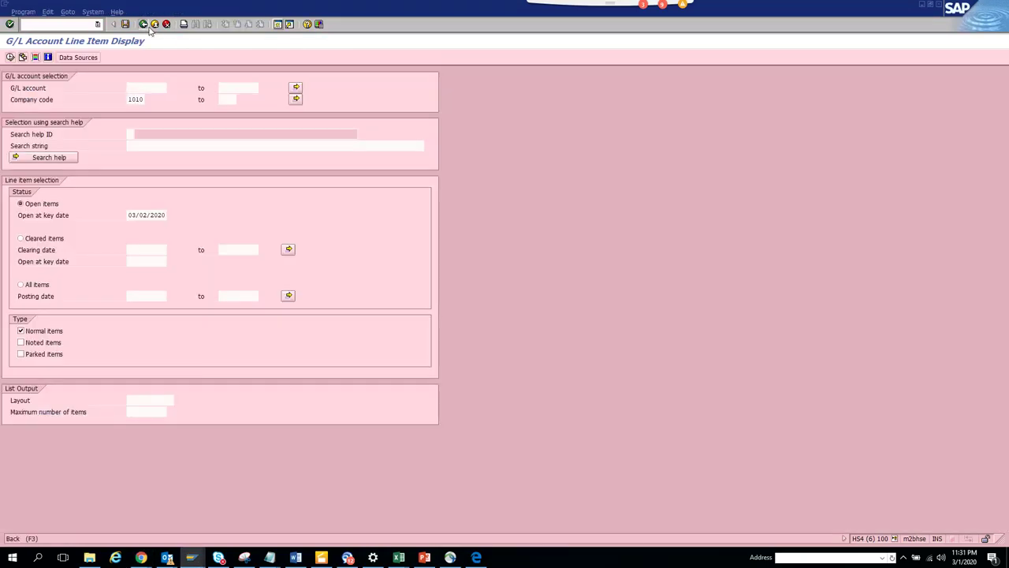
left_click(144, 25)
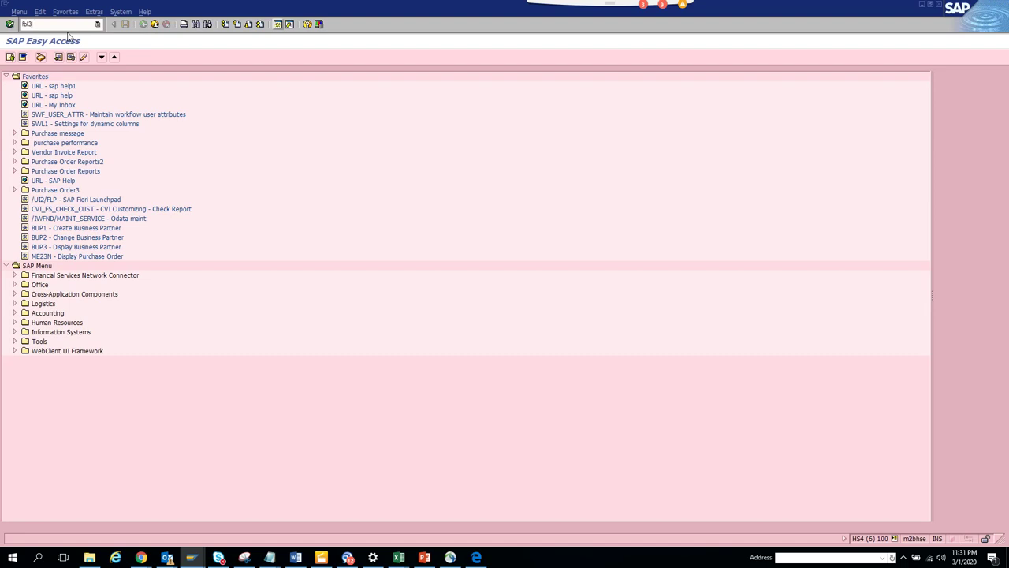
key("Return")
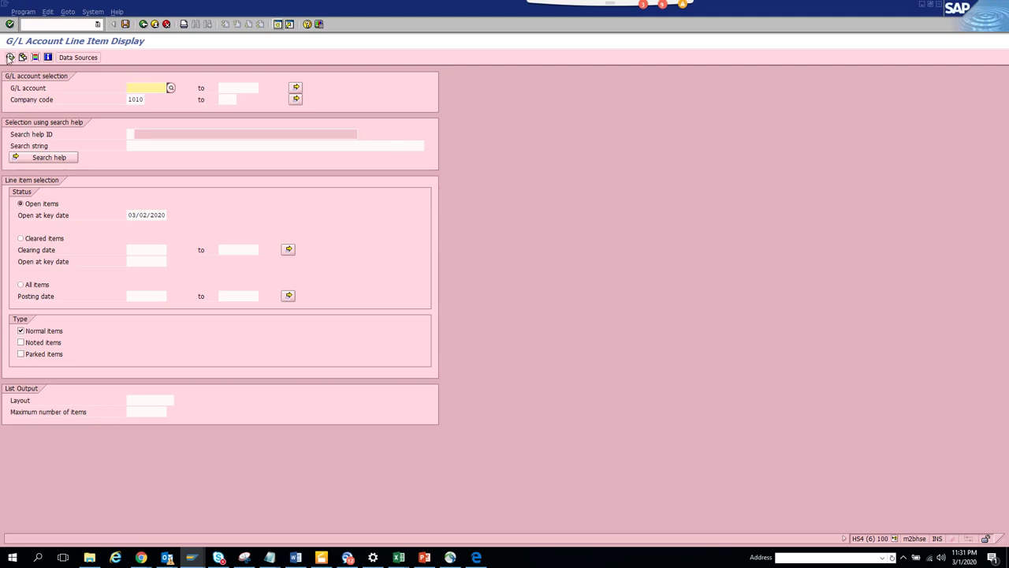
left_click(11, 56)
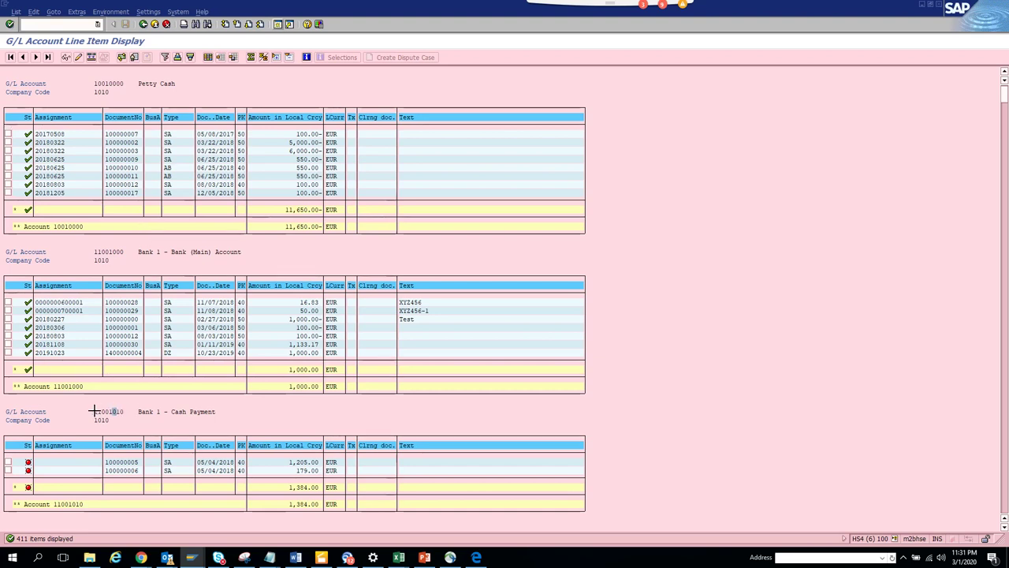
left_click_drag(94, 411, 128, 411)
key("ctrl+c")
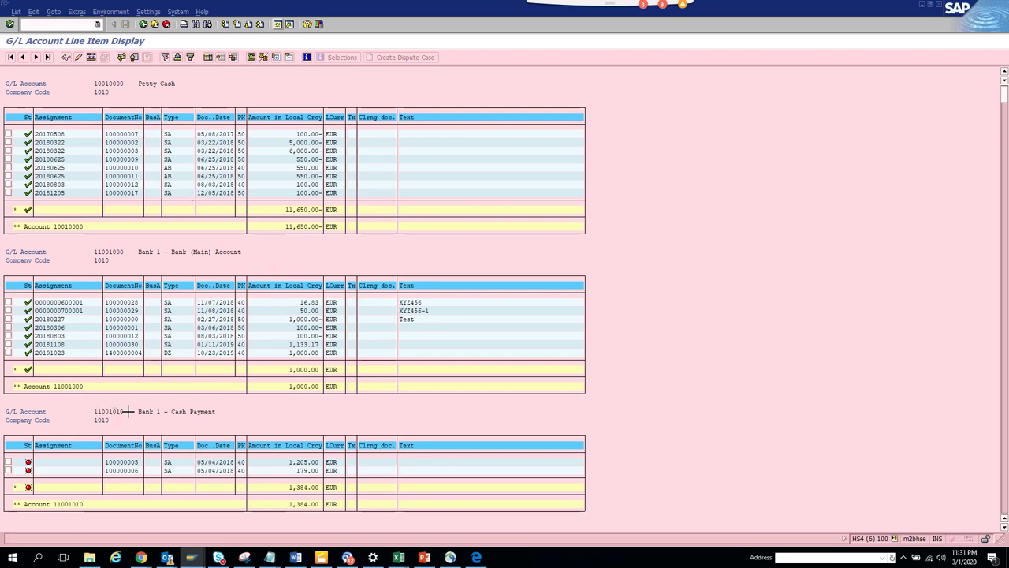
Step: Run the line item report restricted to pasted G/L account 11001010
left_click(143, 24)
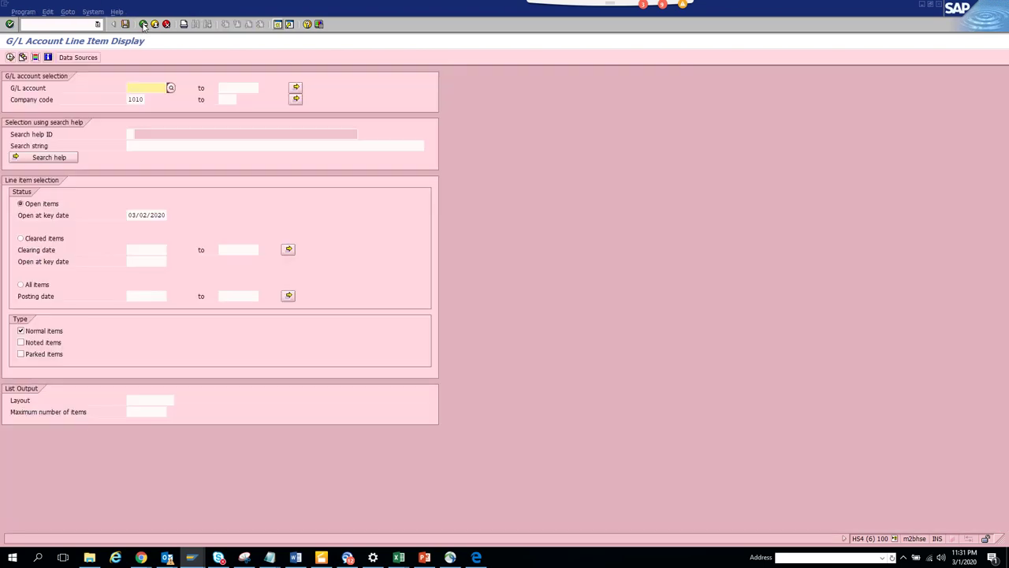
key("ctrl+v")
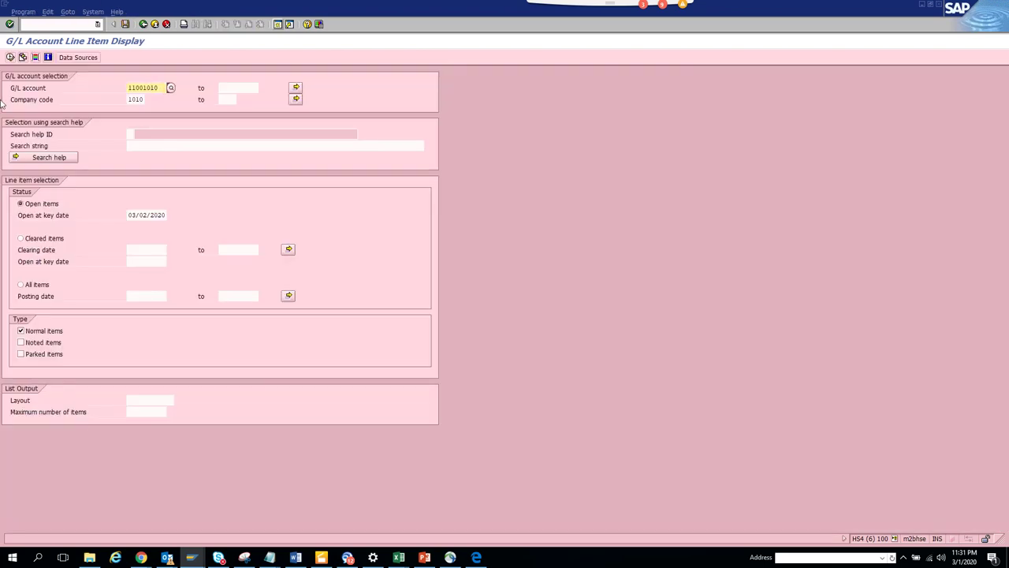
left_click(9, 56)
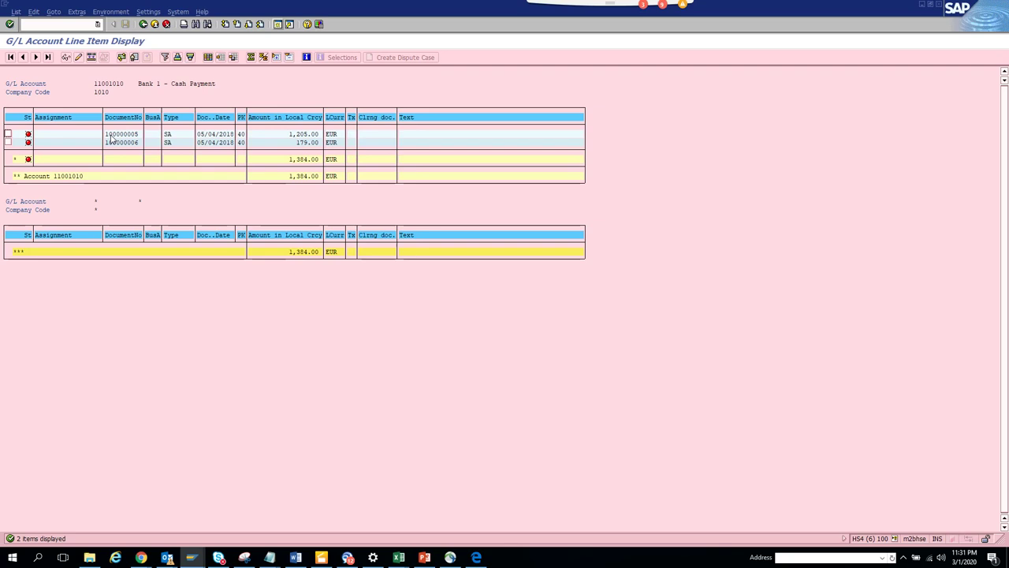
Step: Rerun the report for account 11001010 with All items selected
left_click(143, 24)
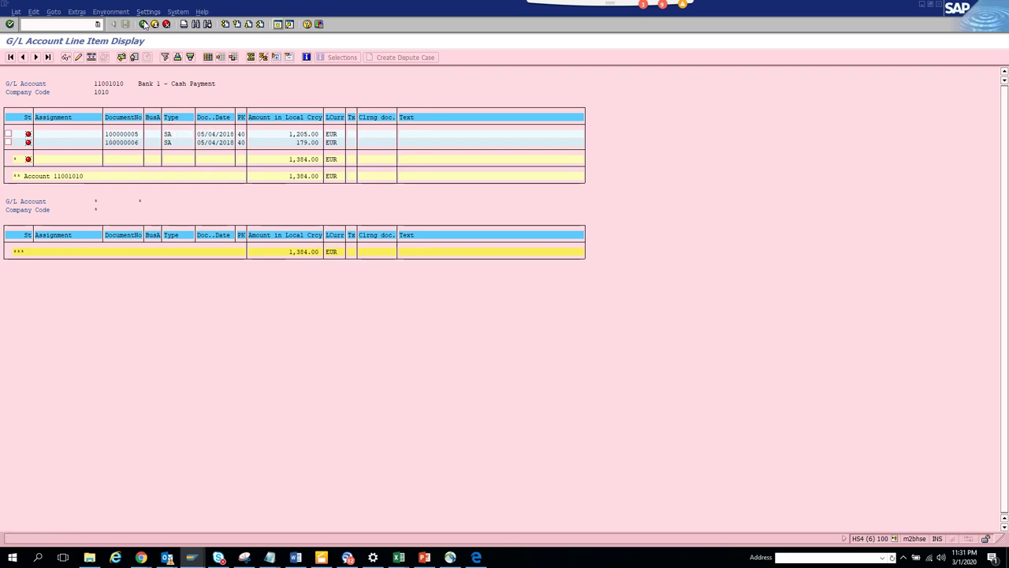
left_click(20, 285)
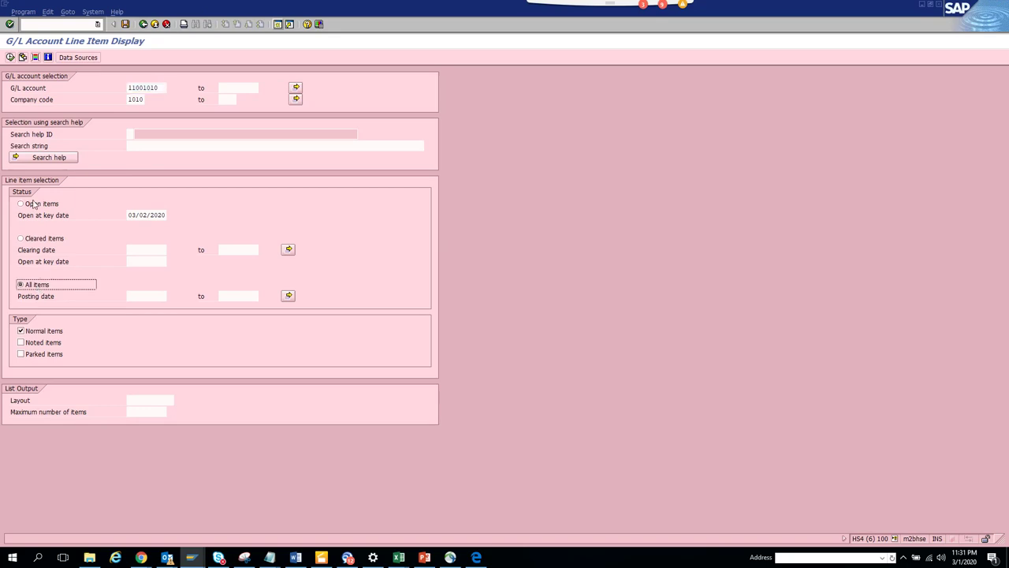
left_click(11, 58)
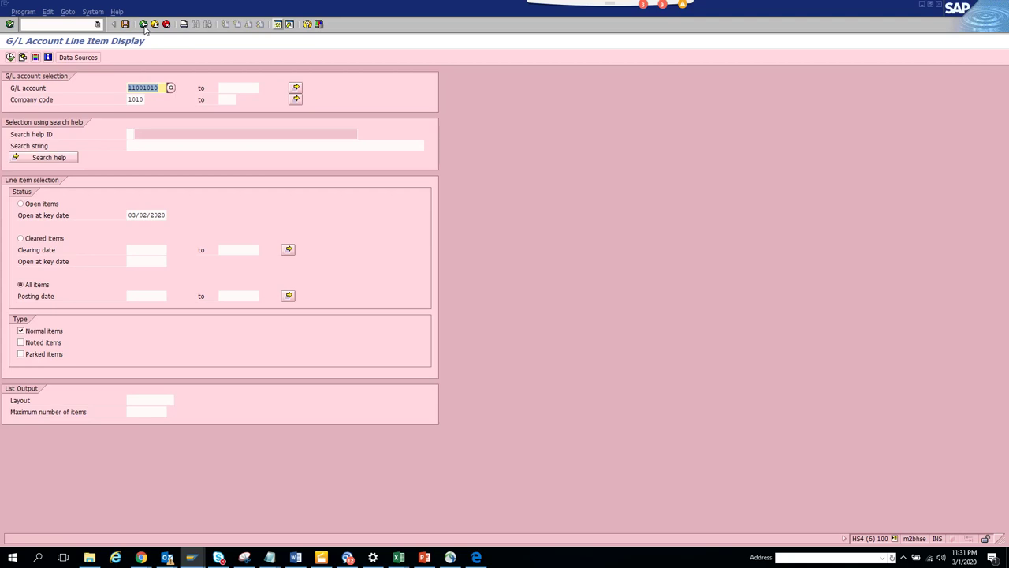
Step: In SE93, list transaction codes matching fagl*3 through the F4 help
left_click(143, 25)
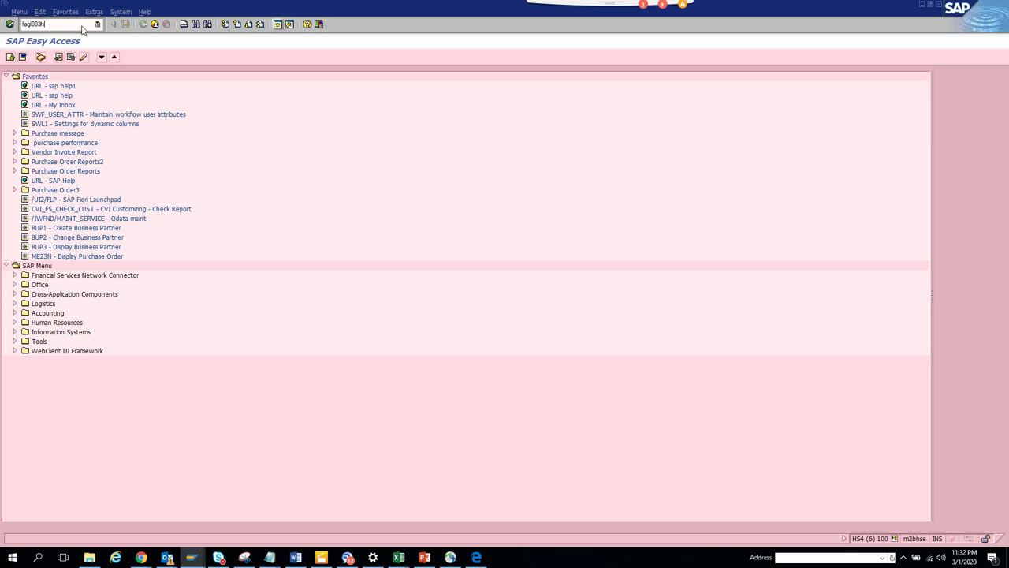
key("Return")
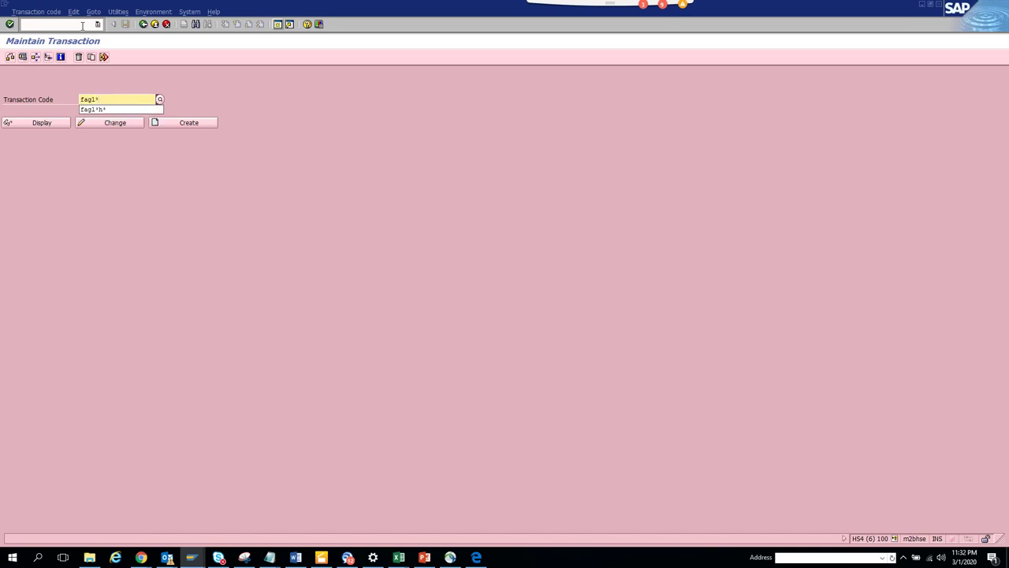
type("3*")
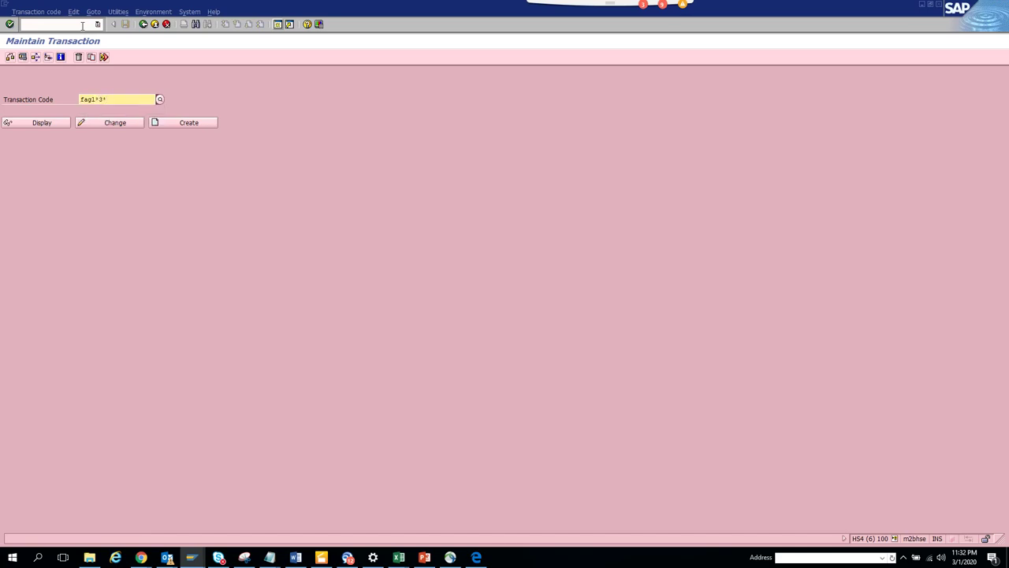
key("F4")
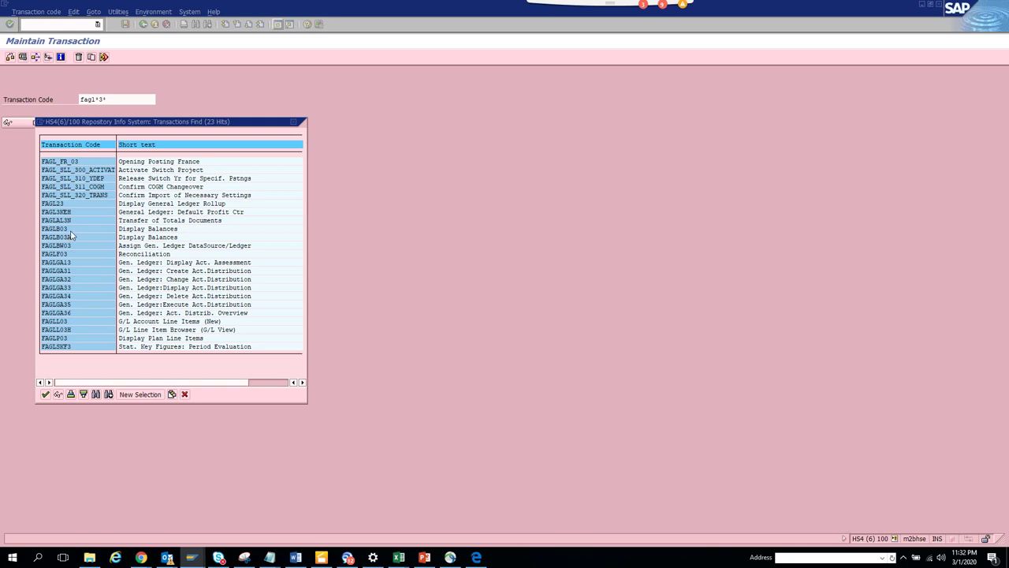
Step: Start FAGLL03H from the hit list and verify its transaction code in System > Status
double_click(70, 332)
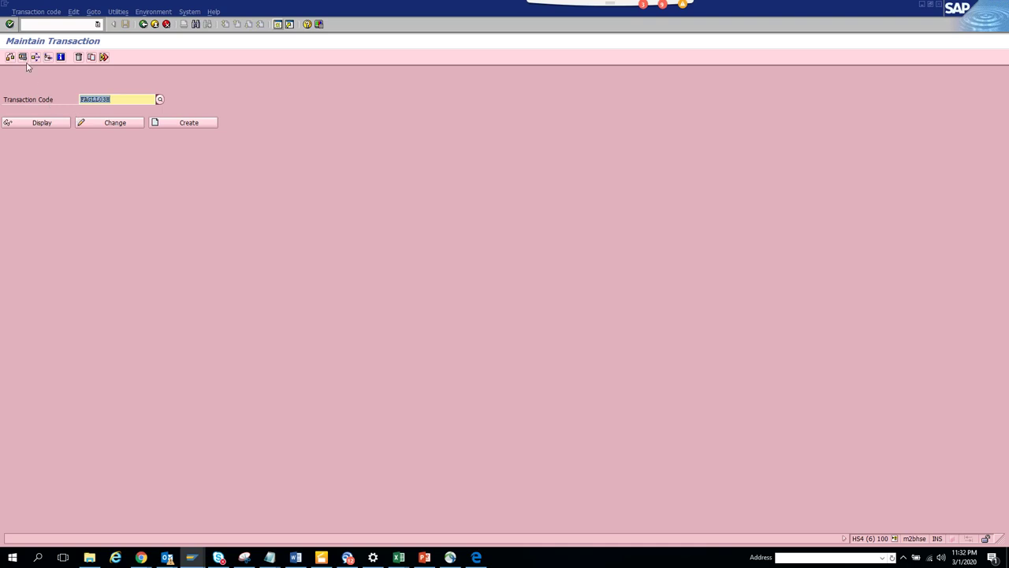
key("F8")
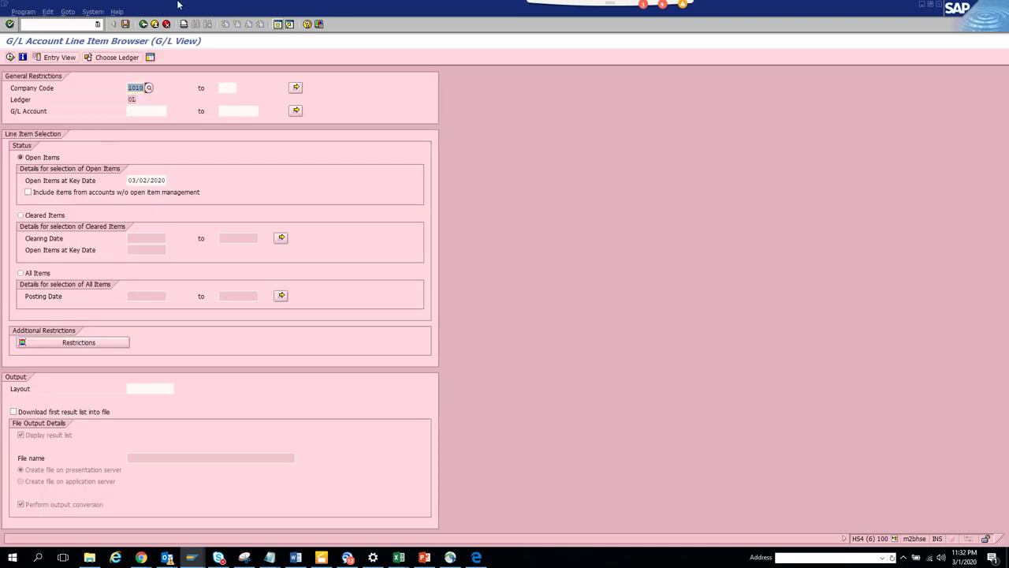
left_click(92, 12)
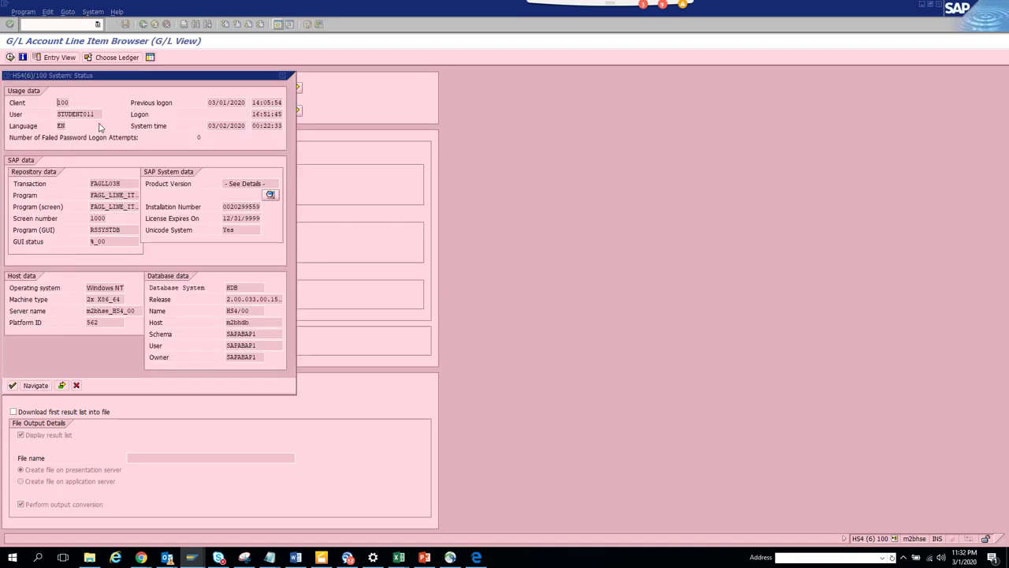
left_click_drag(125, 183, 13, 186)
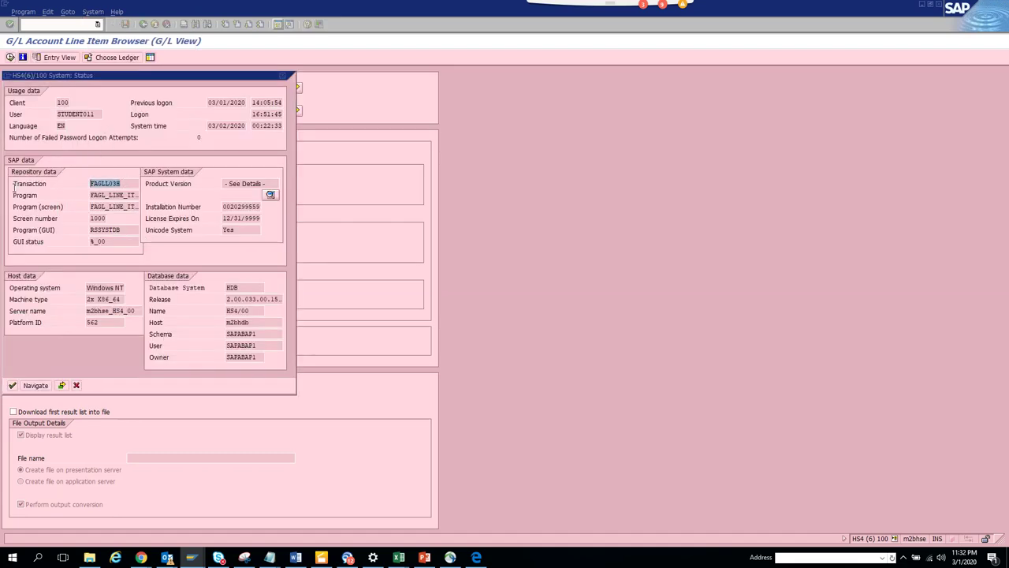
left_click(76, 384)
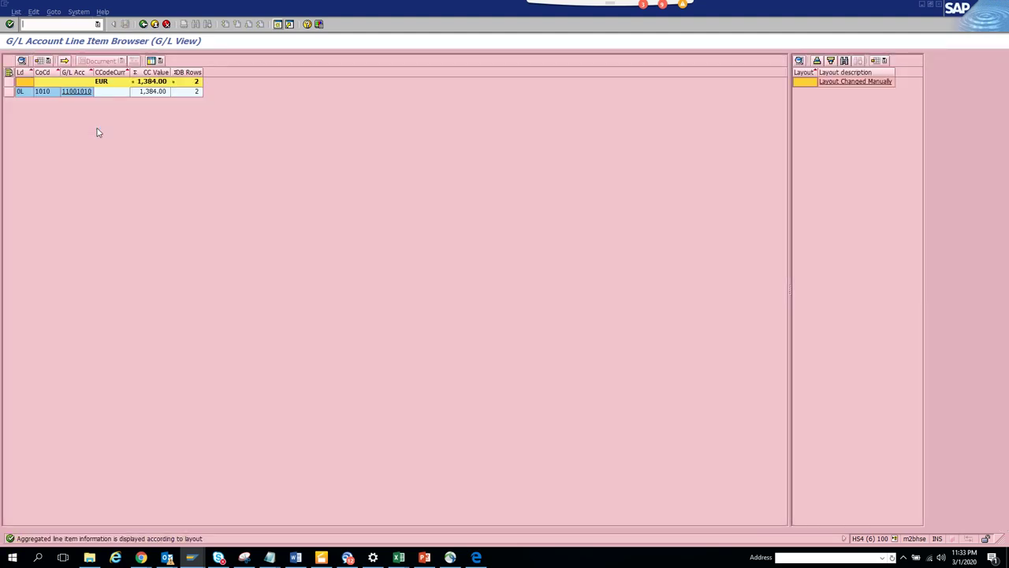
left_click(85, 93)
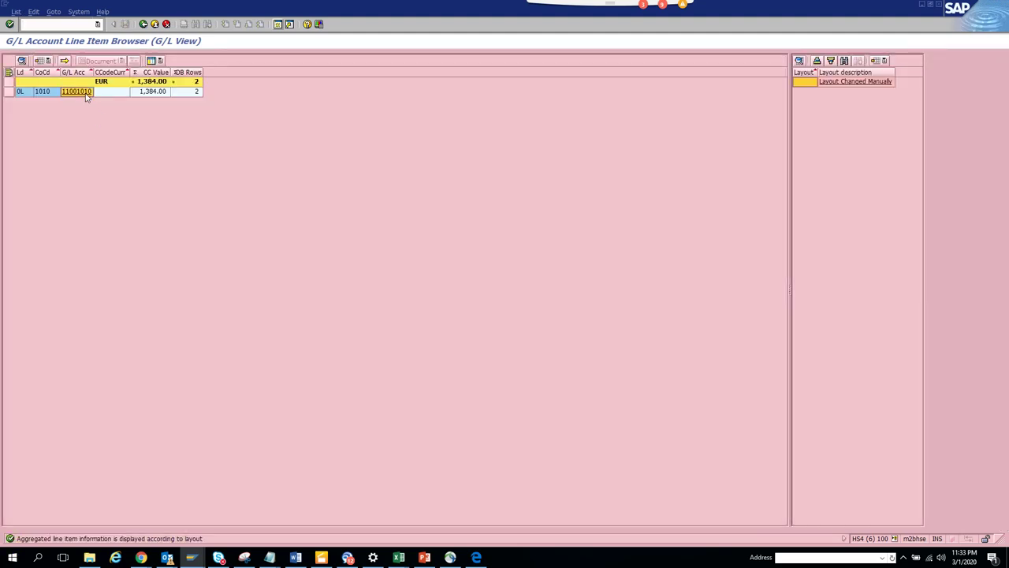
left_click(49, 264)
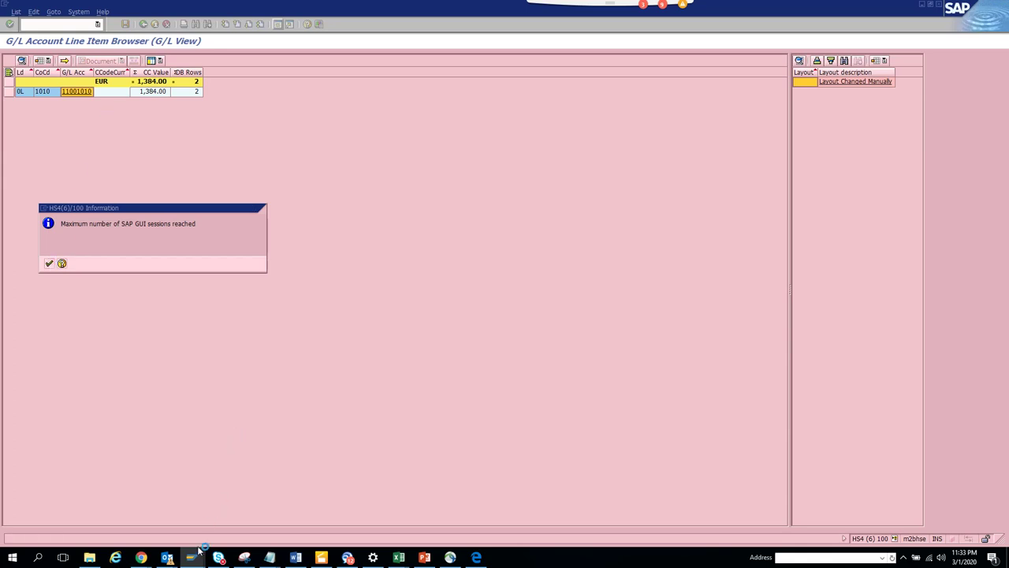
mouse_move(195, 559)
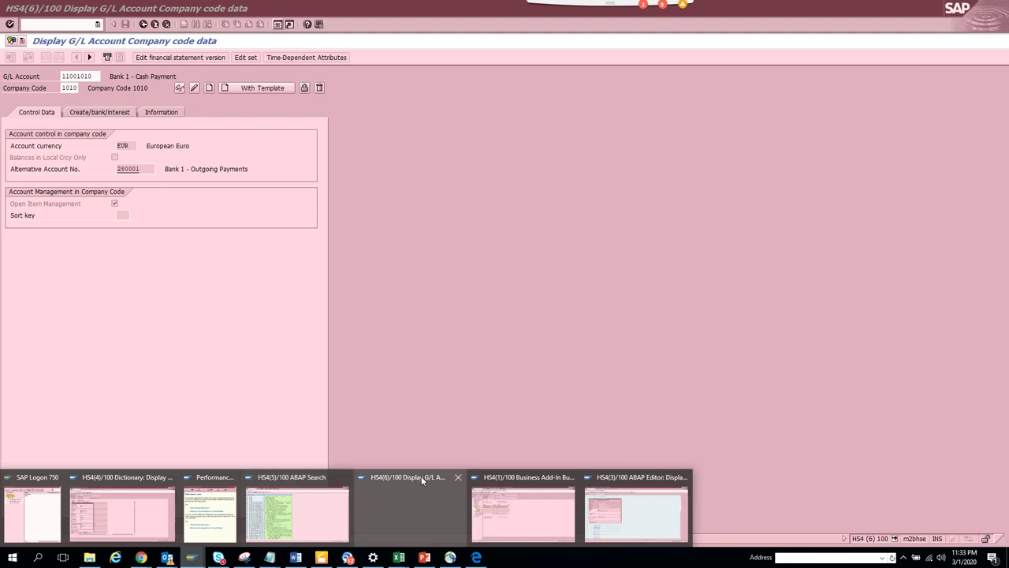
left_click(572, 479)
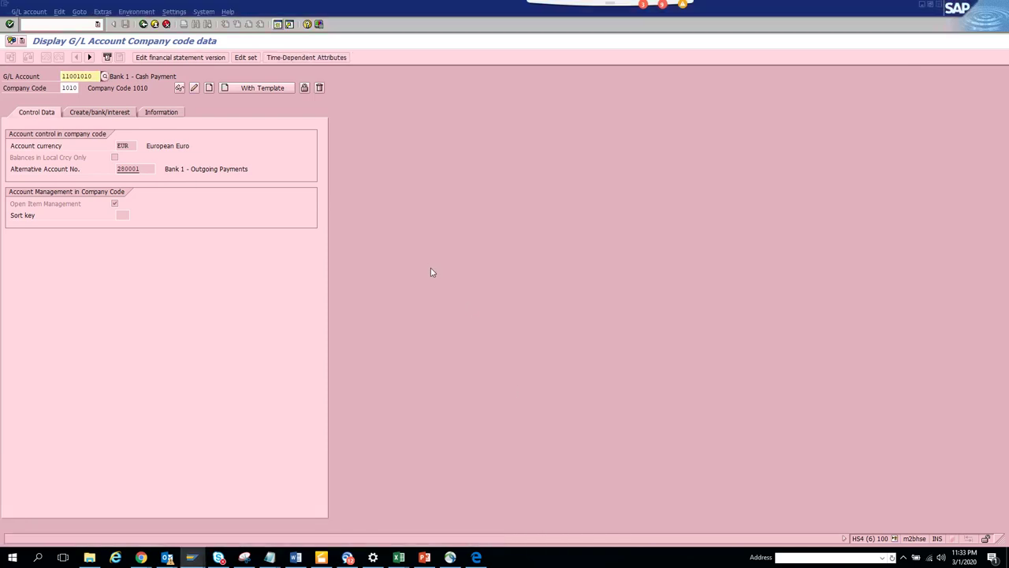
left_click(144, 25)
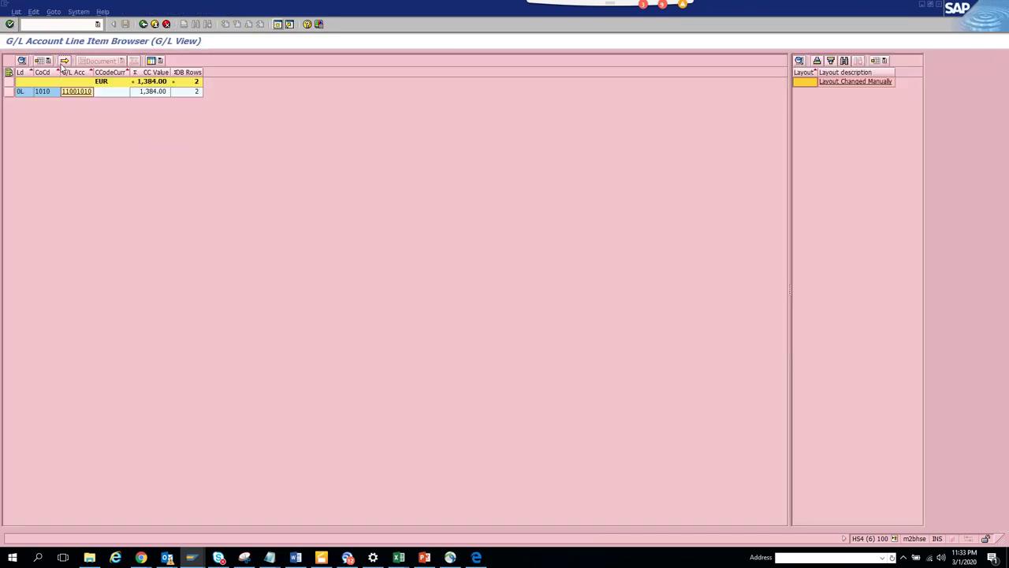
Step: Search the column set for 'text' and add G/L Account Additional Text to the displayed columns
left_click(64, 62)
left_click(77, 90)
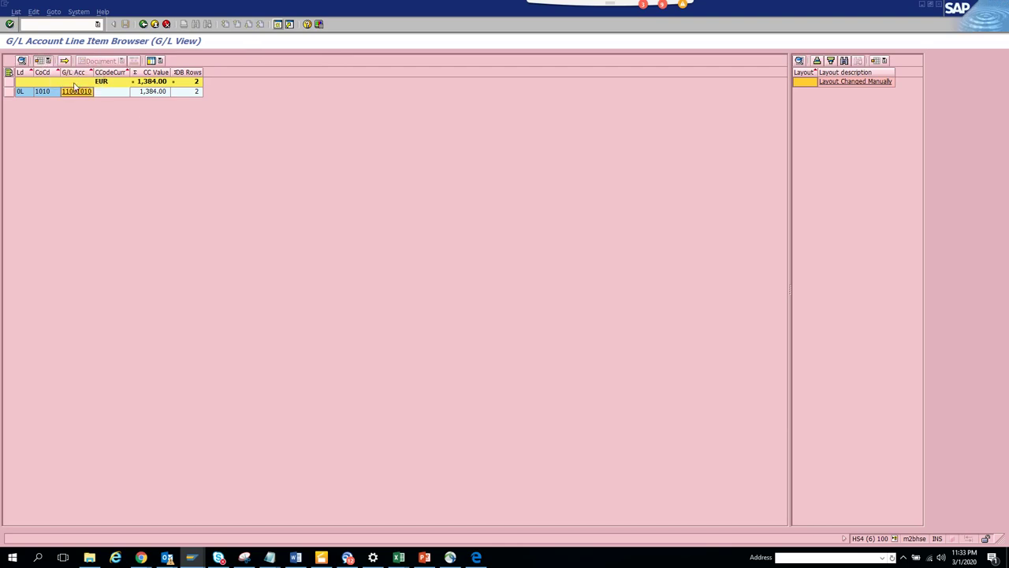
left_click(79, 86)
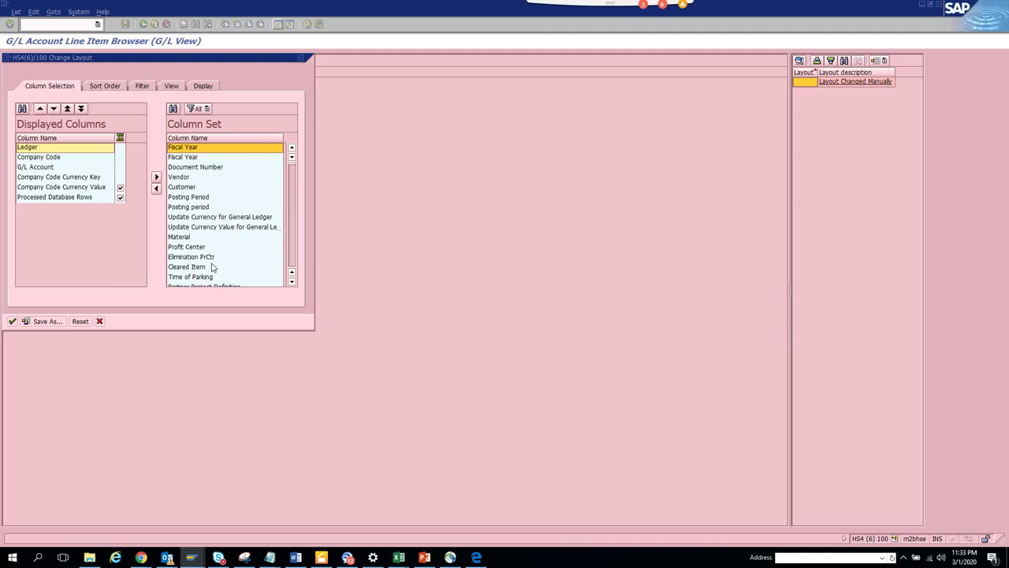
left_click(174, 111)
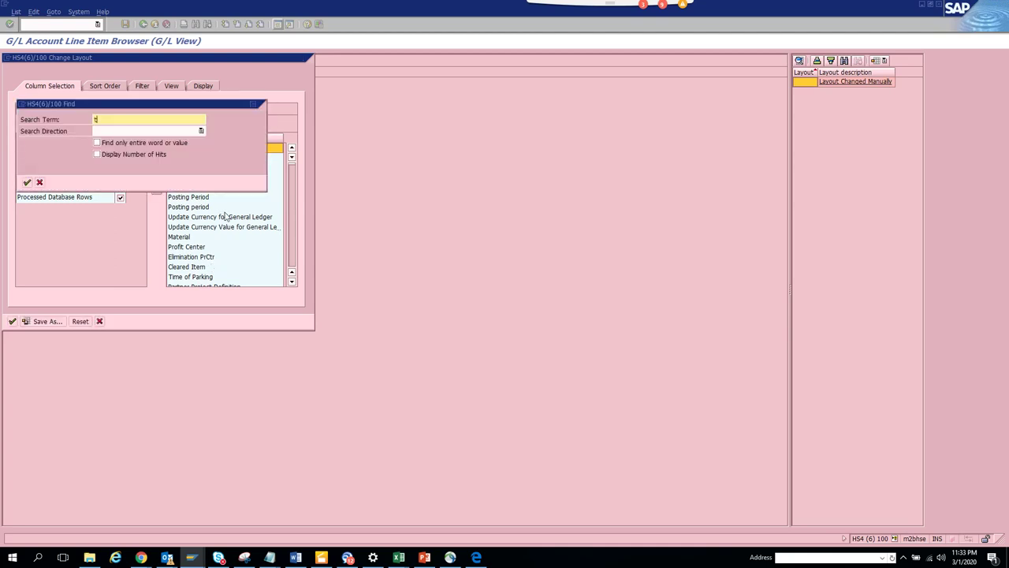
type("text")
key("Return")
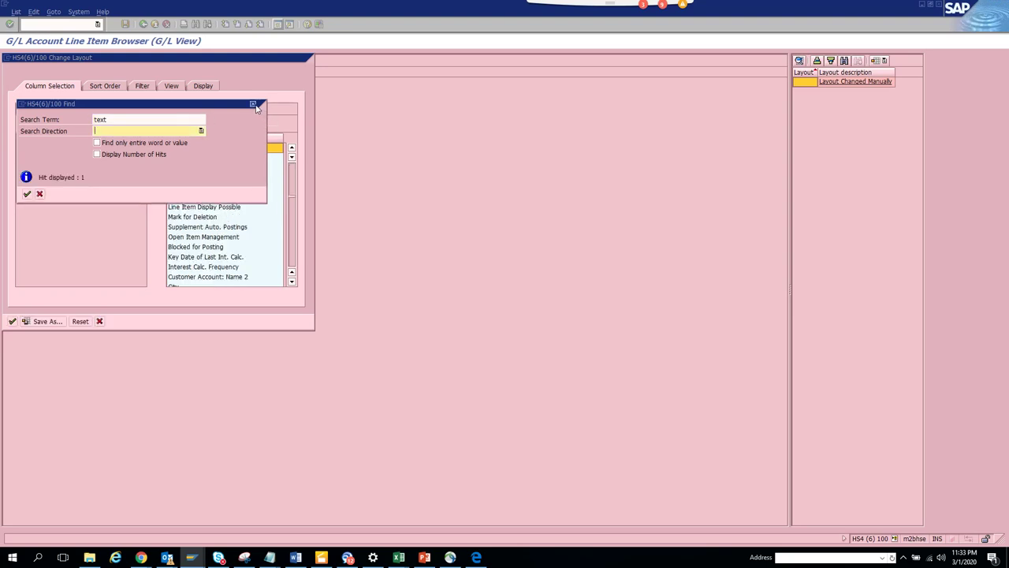
left_click(254, 104)
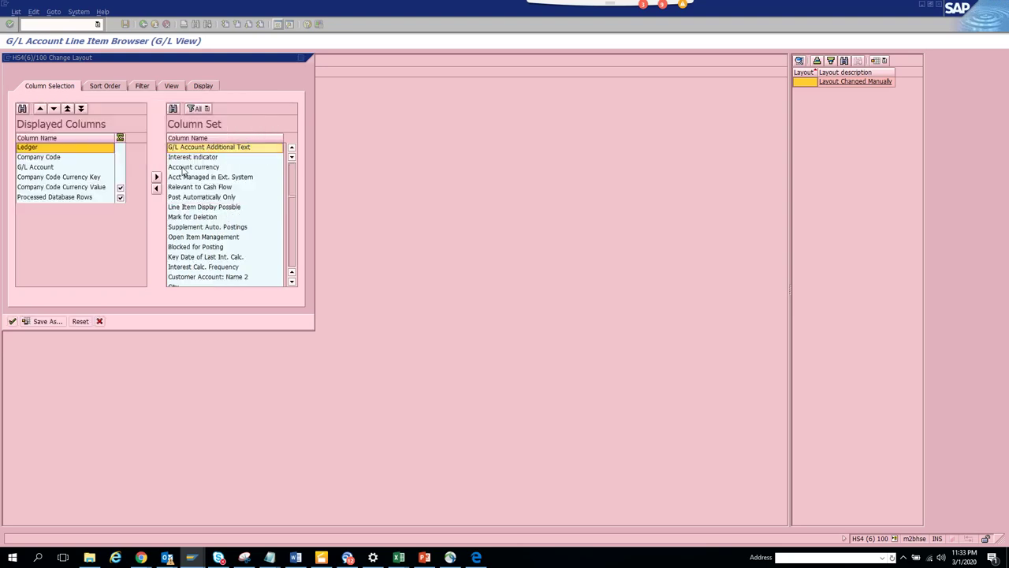
left_click(156, 187)
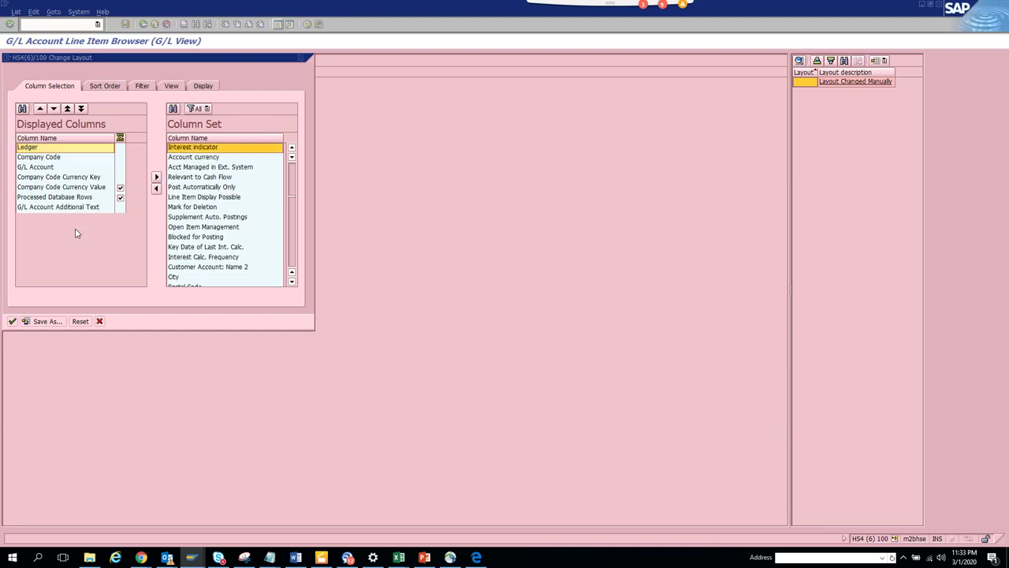
left_click(12, 321)
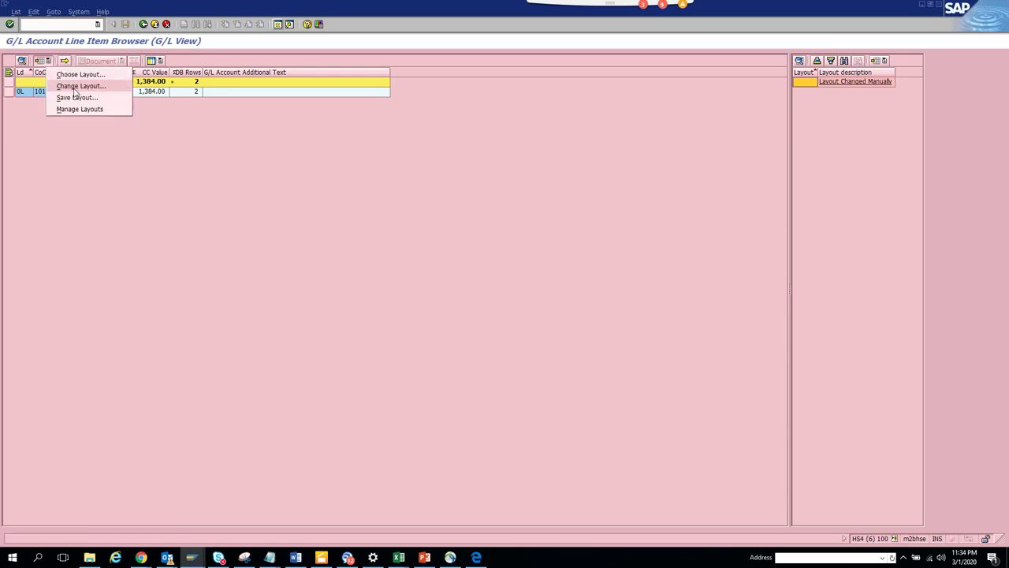
Step: Move the Vendor through Document Number columns into Displayed Columns
left_click(82, 87)
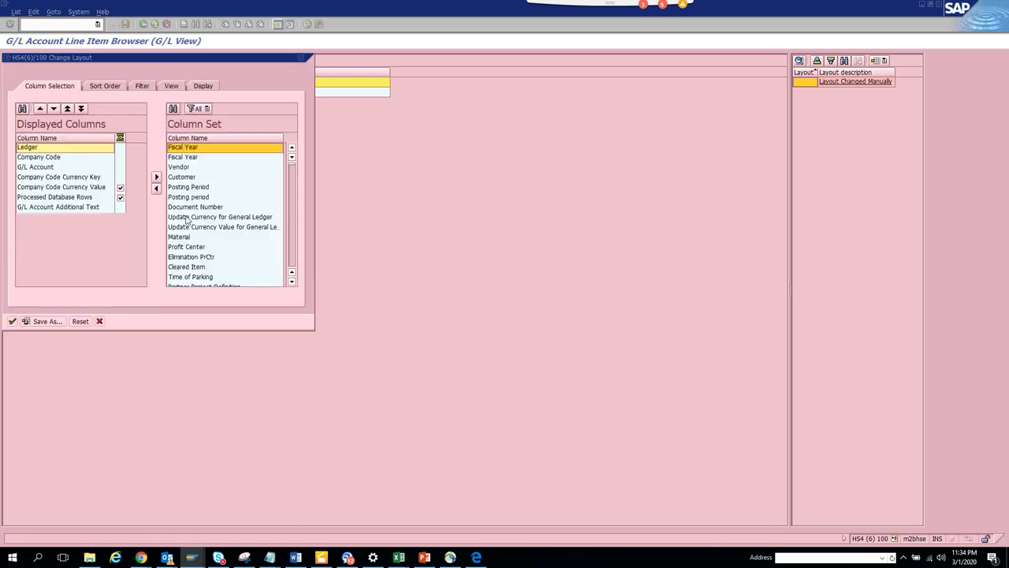
left_click(198, 169)
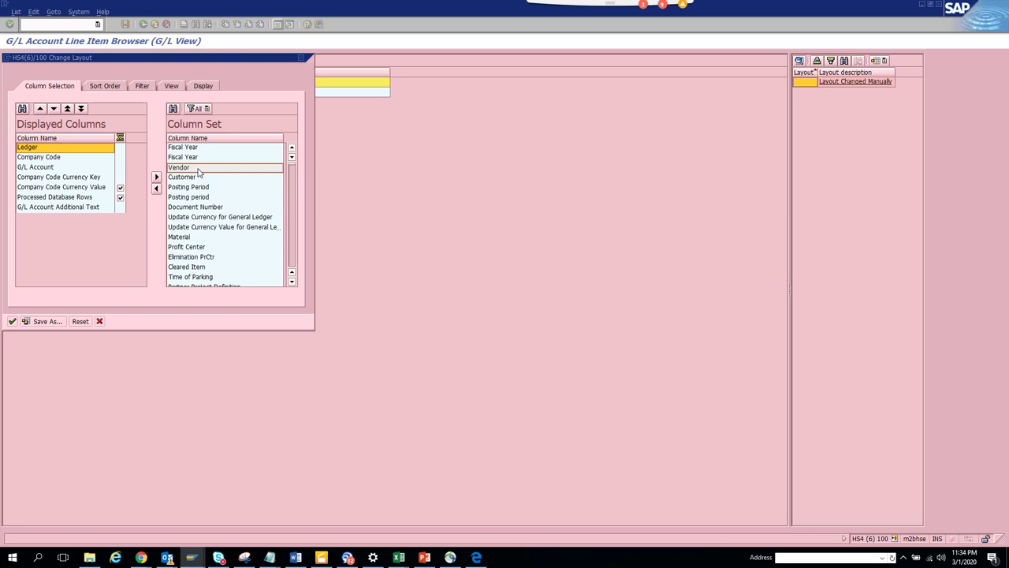
left_click(213, 205, "shift")
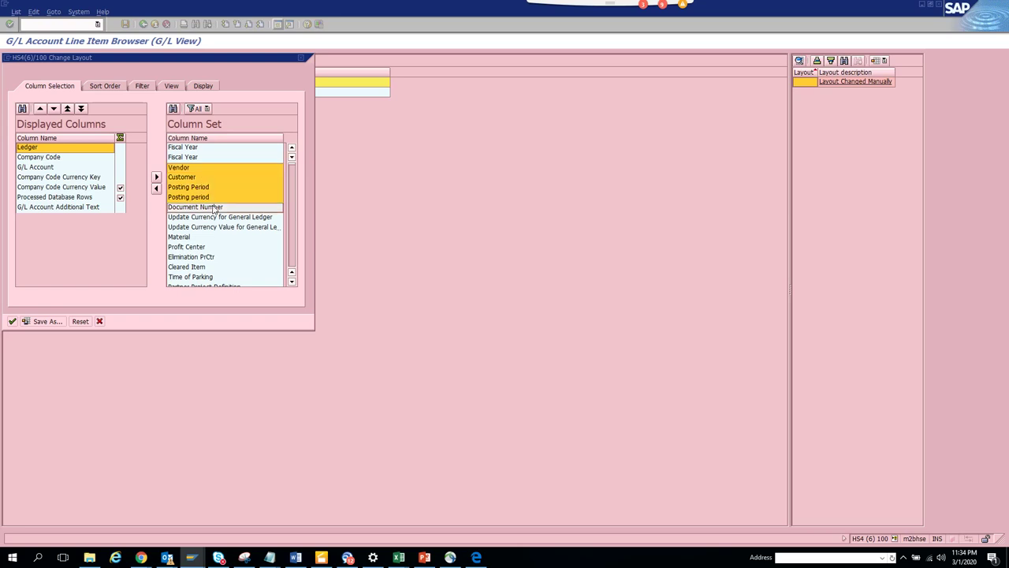
left_click(157, 189)
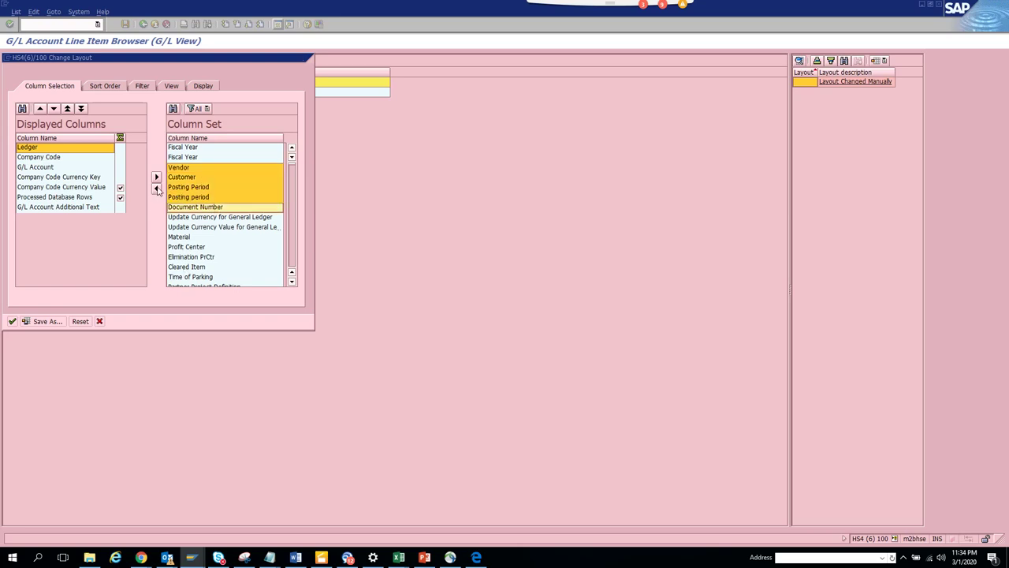
left_click(45, 321)
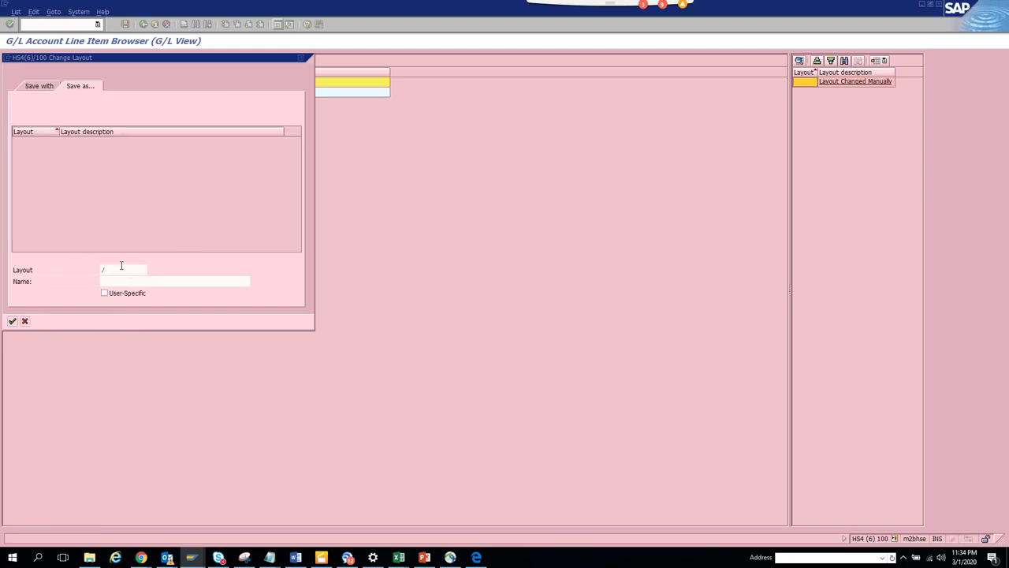
Step: Name the layout ztest, describe it 'tesyt', mark it user-specific, and save it
left_click(120, 266)
left_click_drag(121, 265, 63, 269)
type("ztest")
key("Tab")
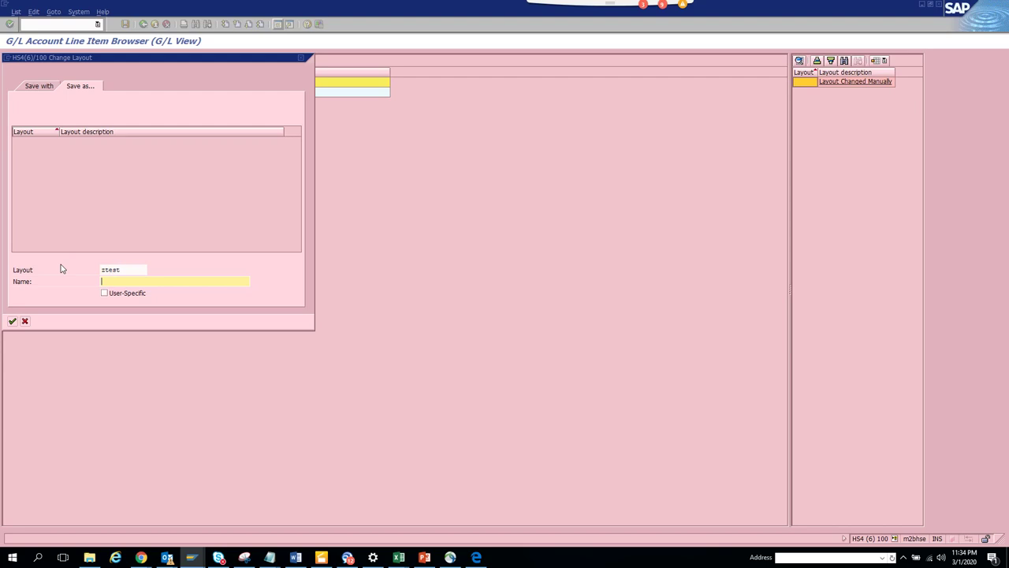
type("tesyt")
left_click(121, 296)
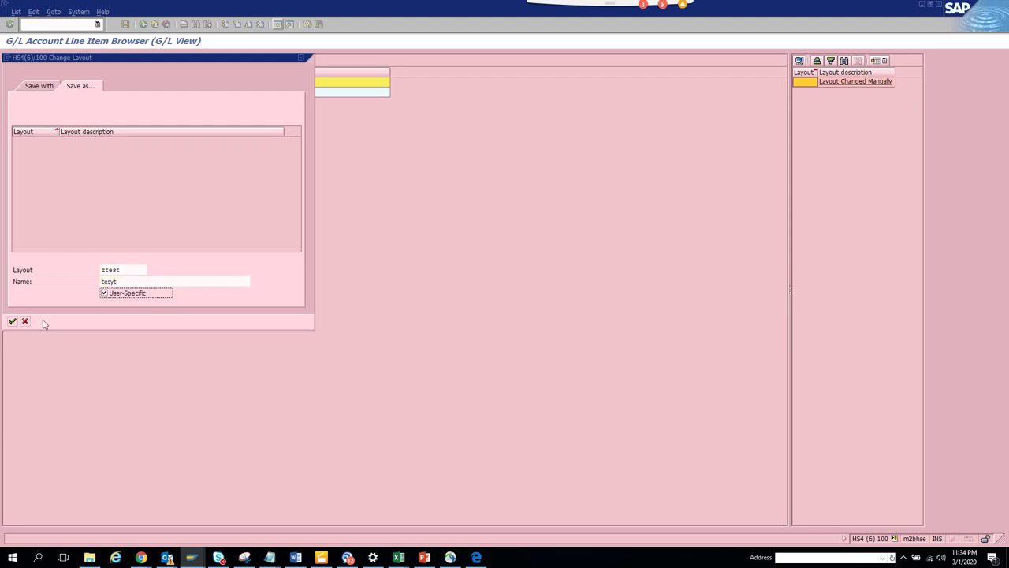
left_click(11, 321)
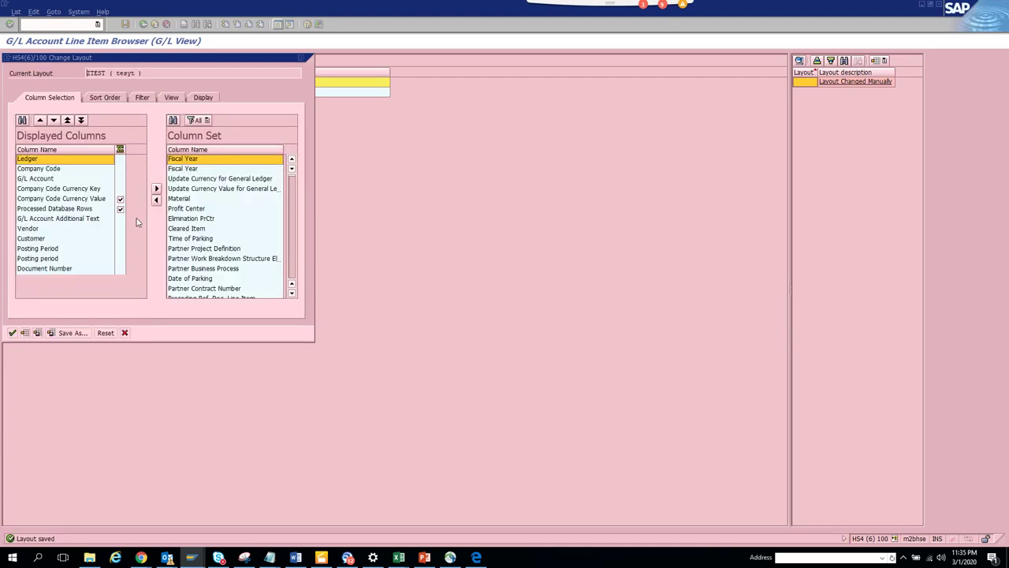
left_click(14, 333)
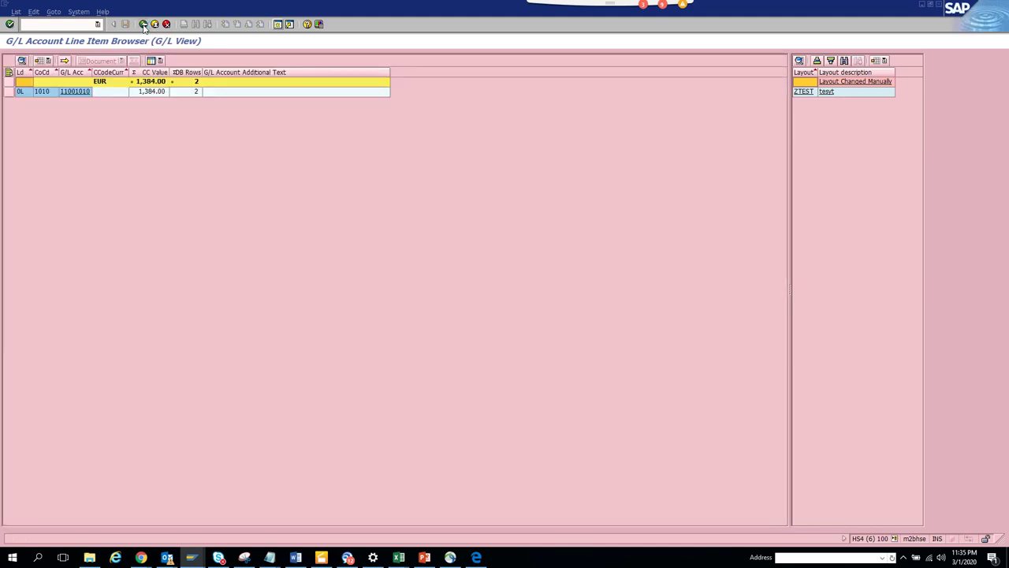
Step: Pick the ZTEST layout from the Layout field's F4 list and rerun the report
left_click(144, 25)
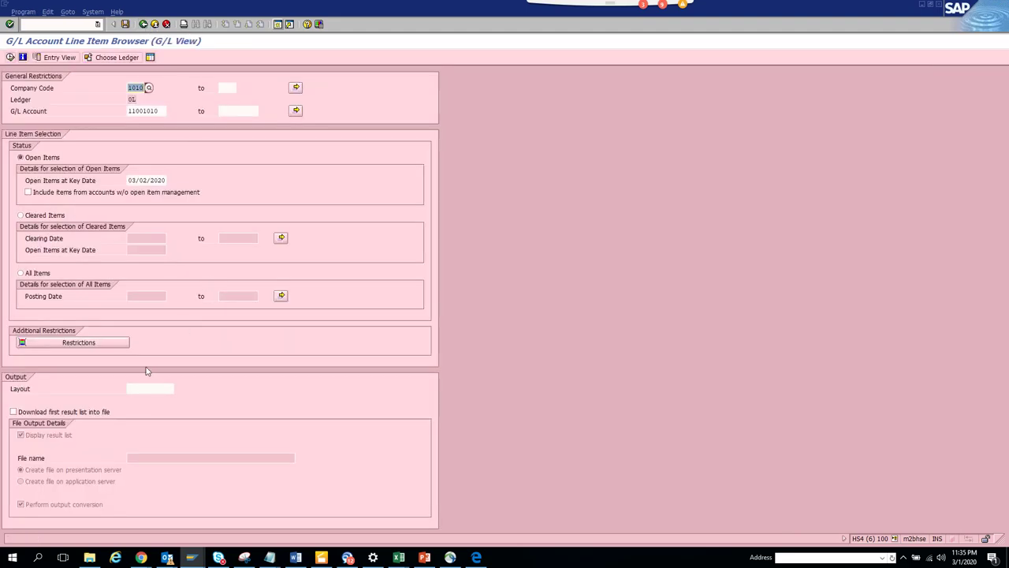
left_click(148, 387)
left_click(178, 388)
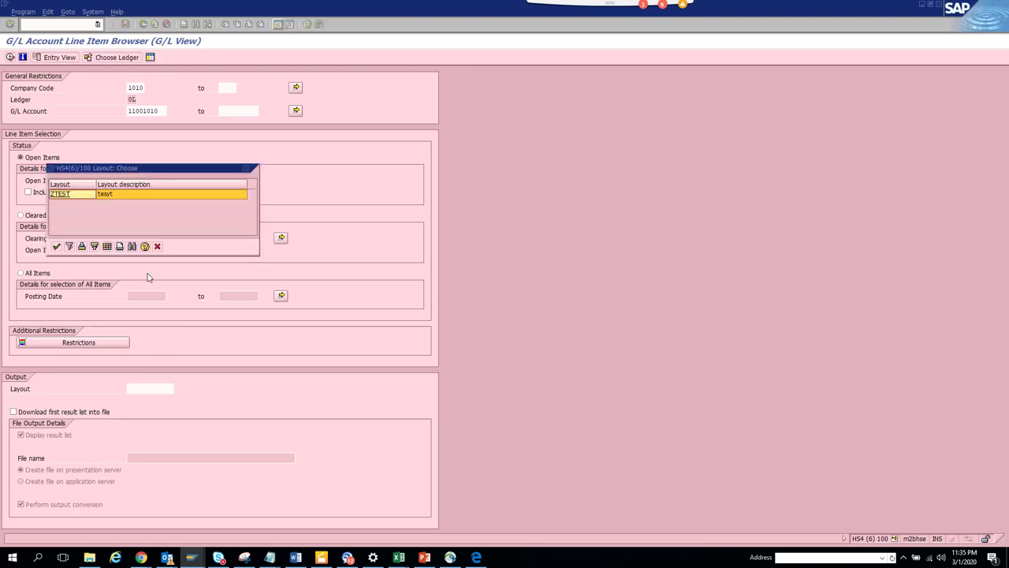
double_click(66, 195)
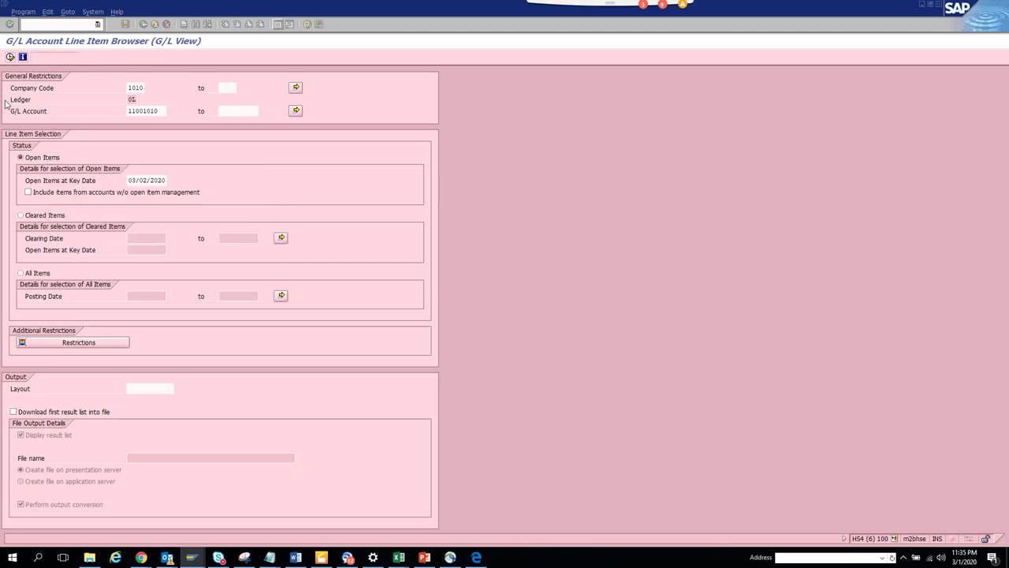
left_click(10, 57)
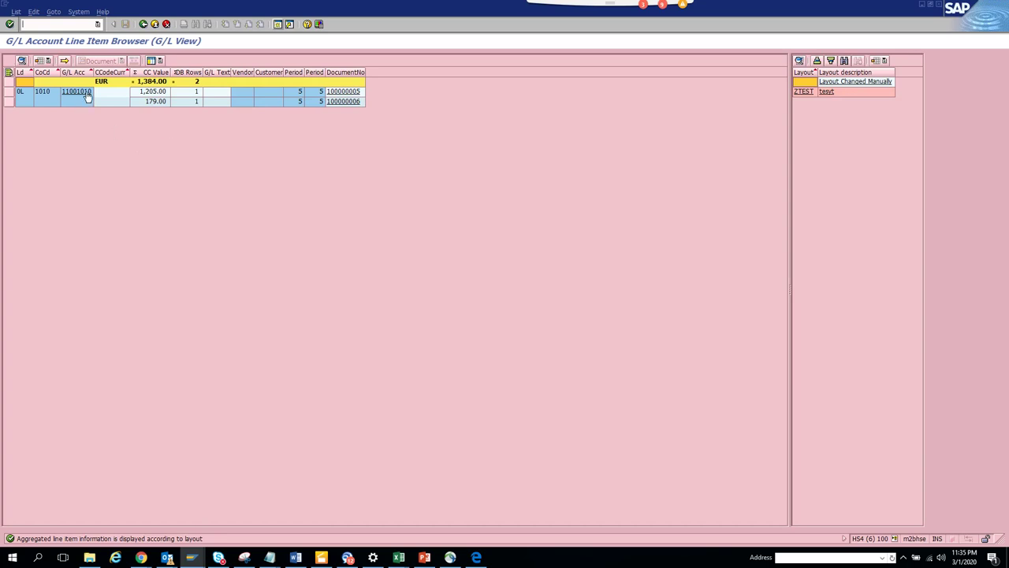
Step: Open the additional restrictions on the selection screen and close them unchanged
left_click(142, 24)
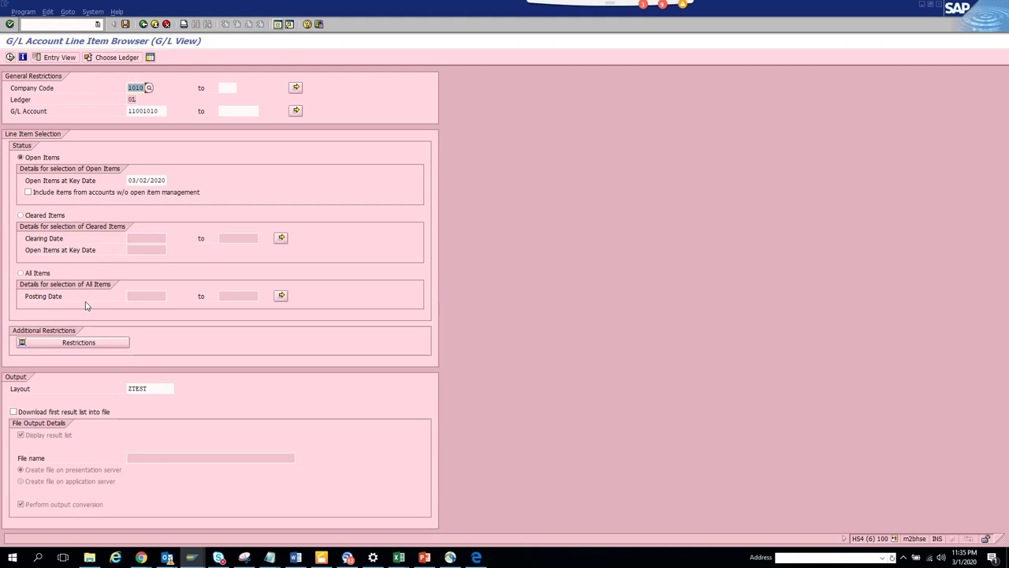
left_click(81, 342)
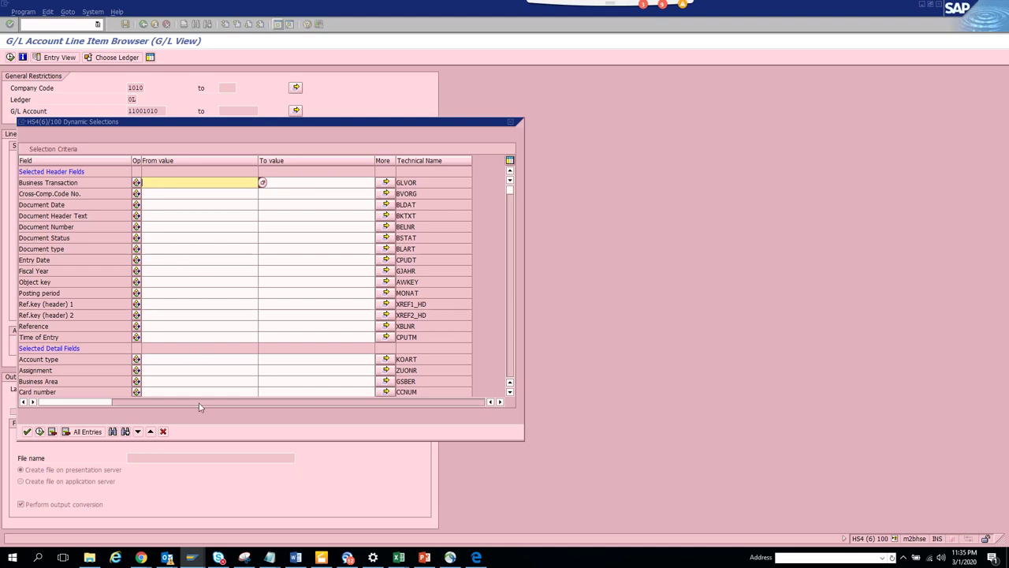
left_click(163, 431)
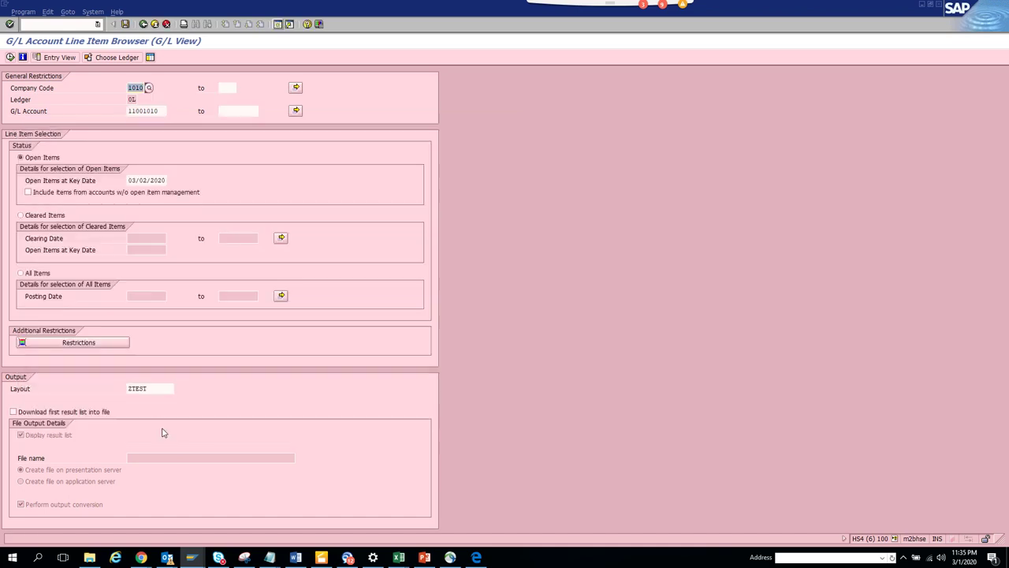
Step: Choose ledger 0L from the ledger list and confirm it
left_click(104, 58)
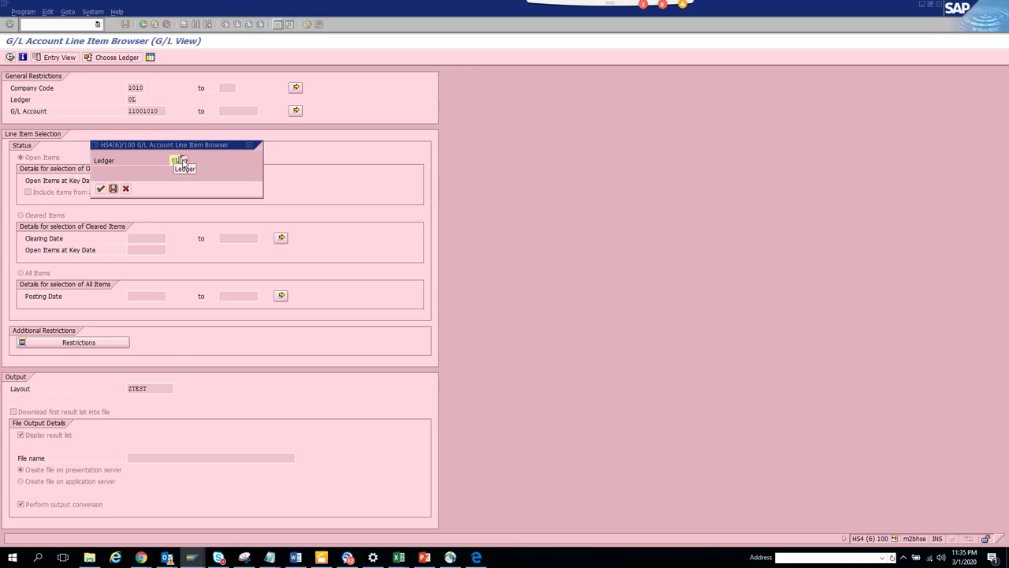
left_click(183, 160)
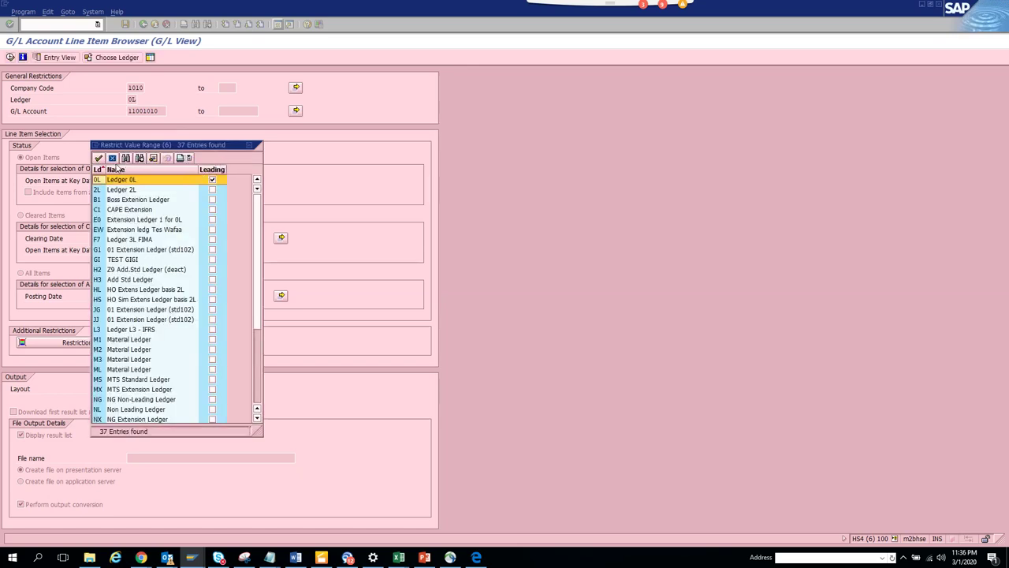
left_click(112, 159)
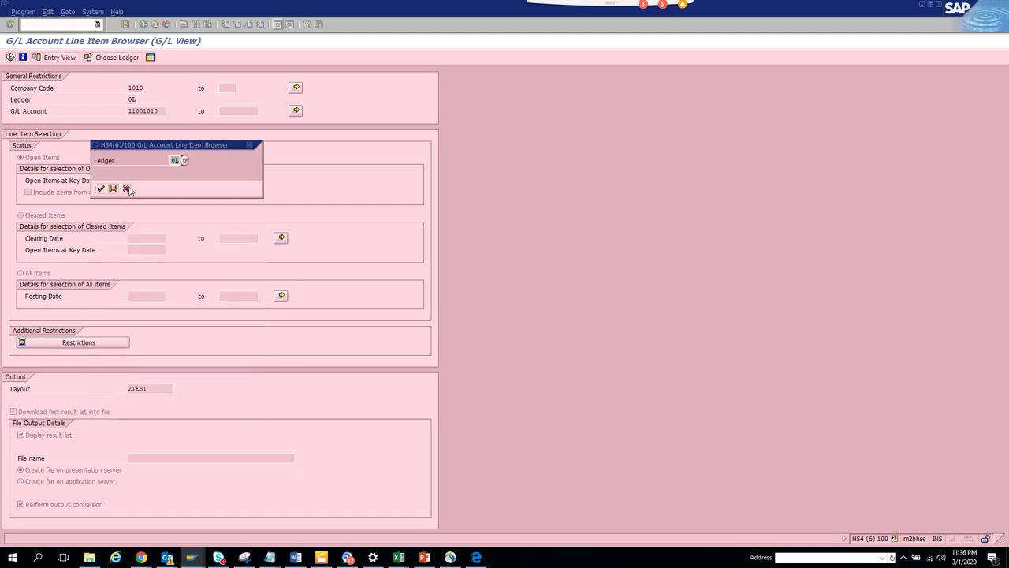
left_click(100, 188)
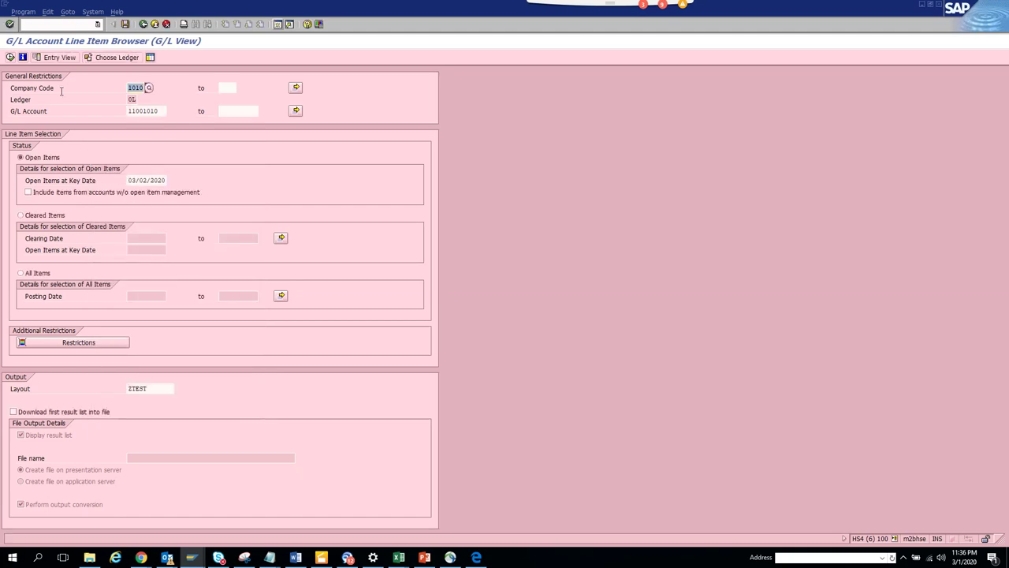
Step: Switch to the Entry View, then return to Maintain Transaction for FAGLL03H
left_click(66, 59)
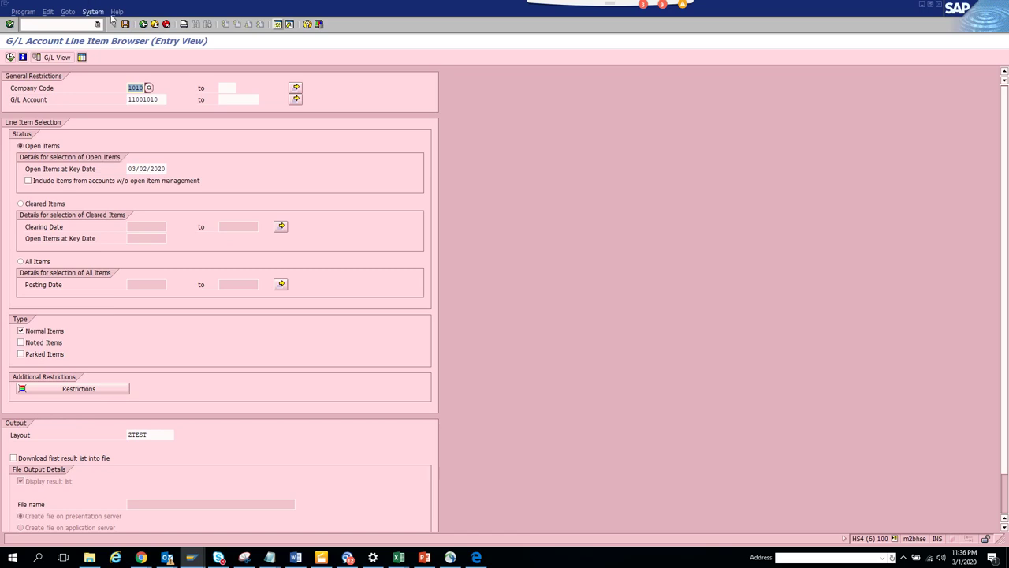
left_click(143, 24)
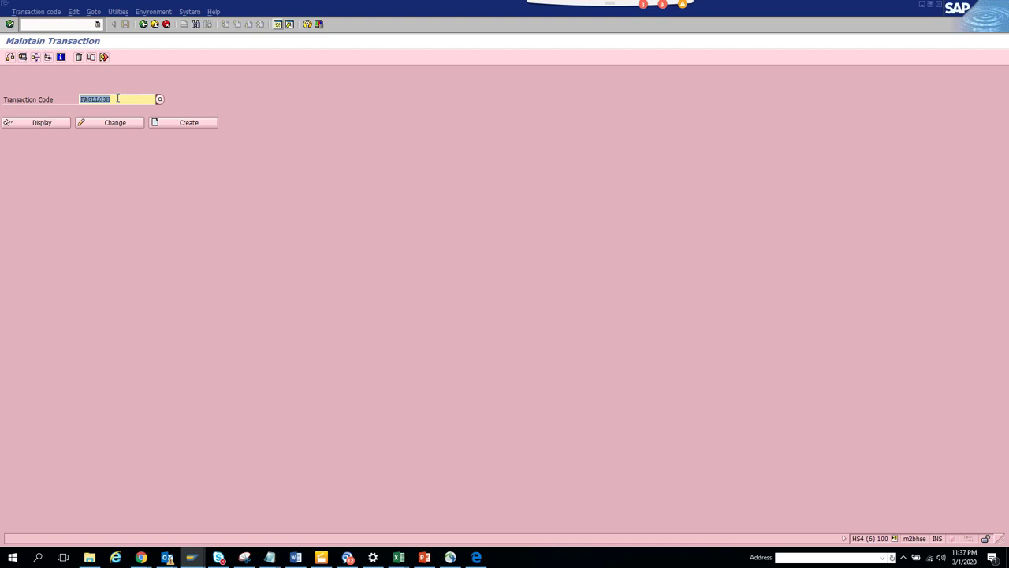
Step: Switch away from the Maintain Transaction screen holding FAGLL03H to another window with Alt+Tab
key("alt+Tab")
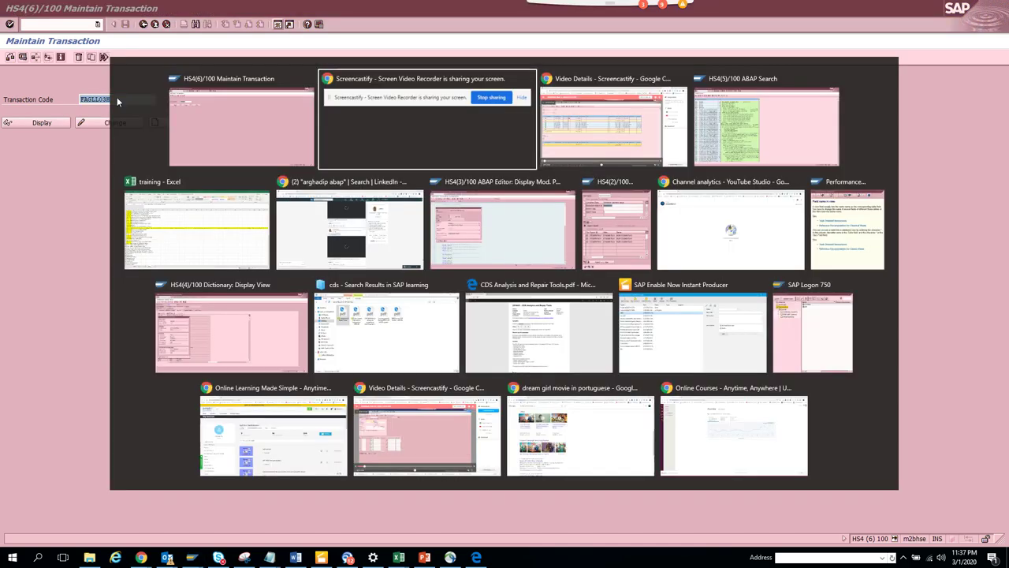